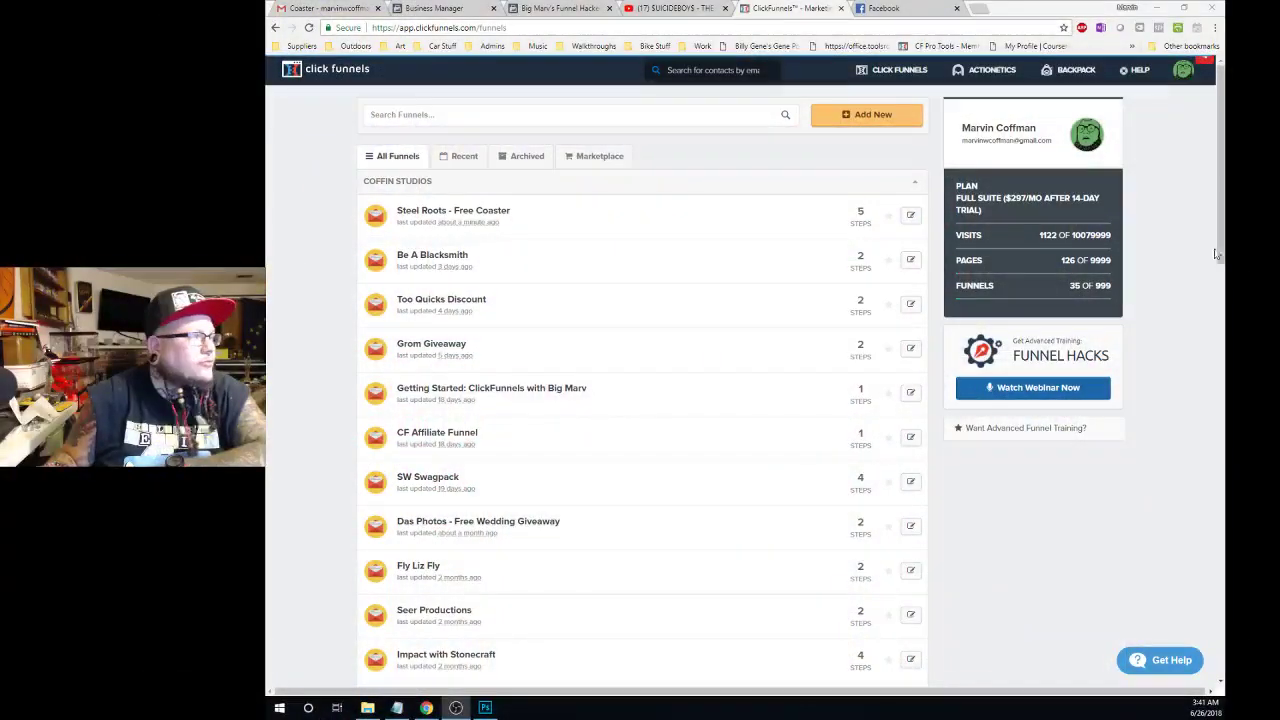
Start a new funnel from the cookbook filtered to Generate Leads, then browse to the squeeze page templates.
click(815, 116)
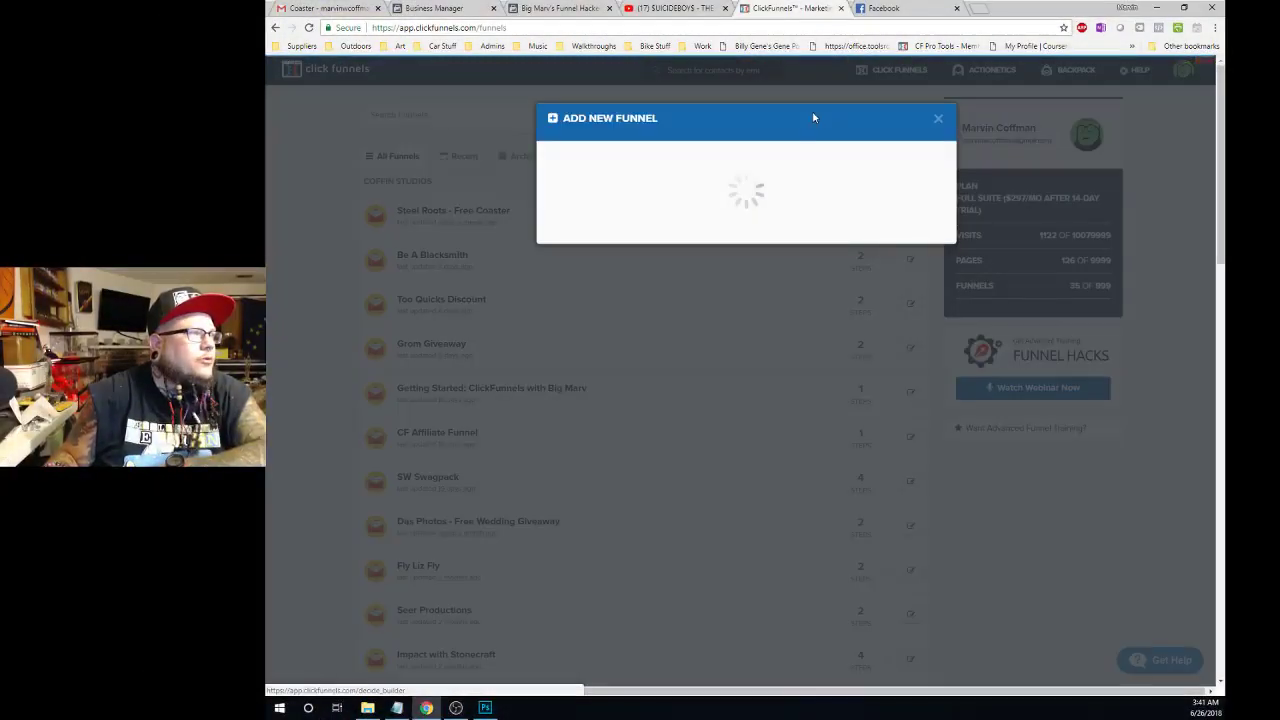
click(677, 440)
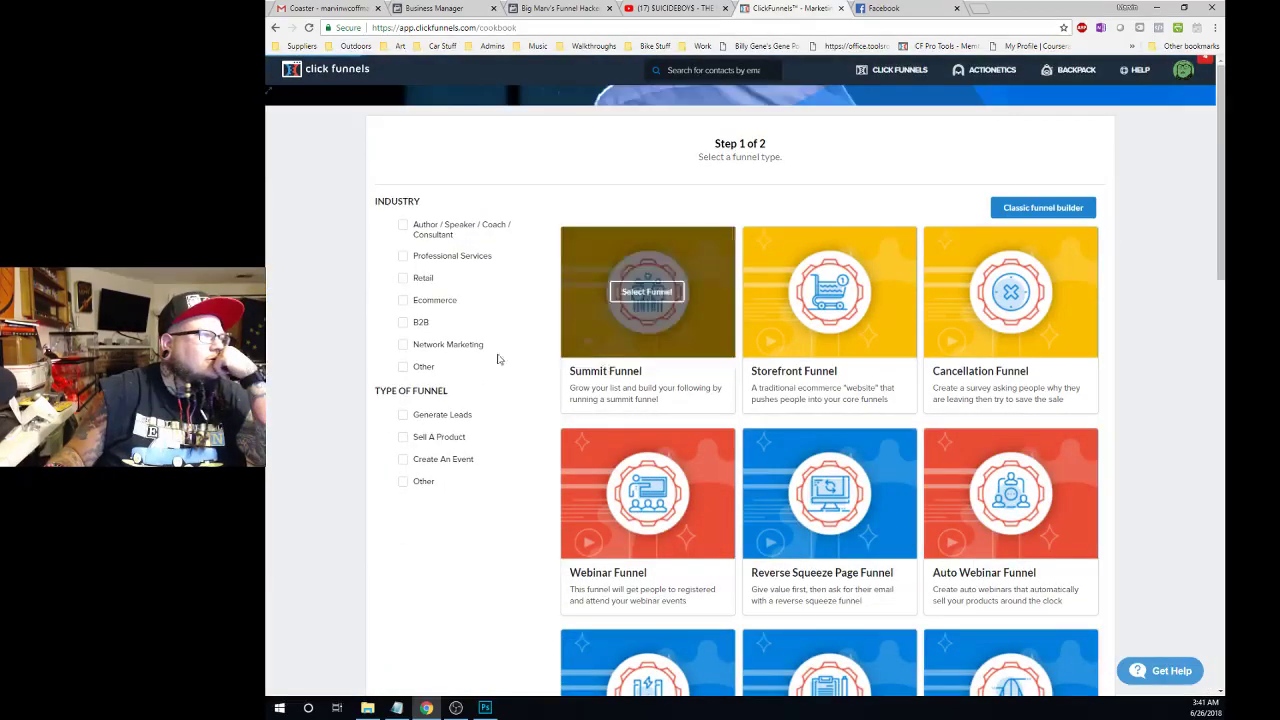
click(403, 416)
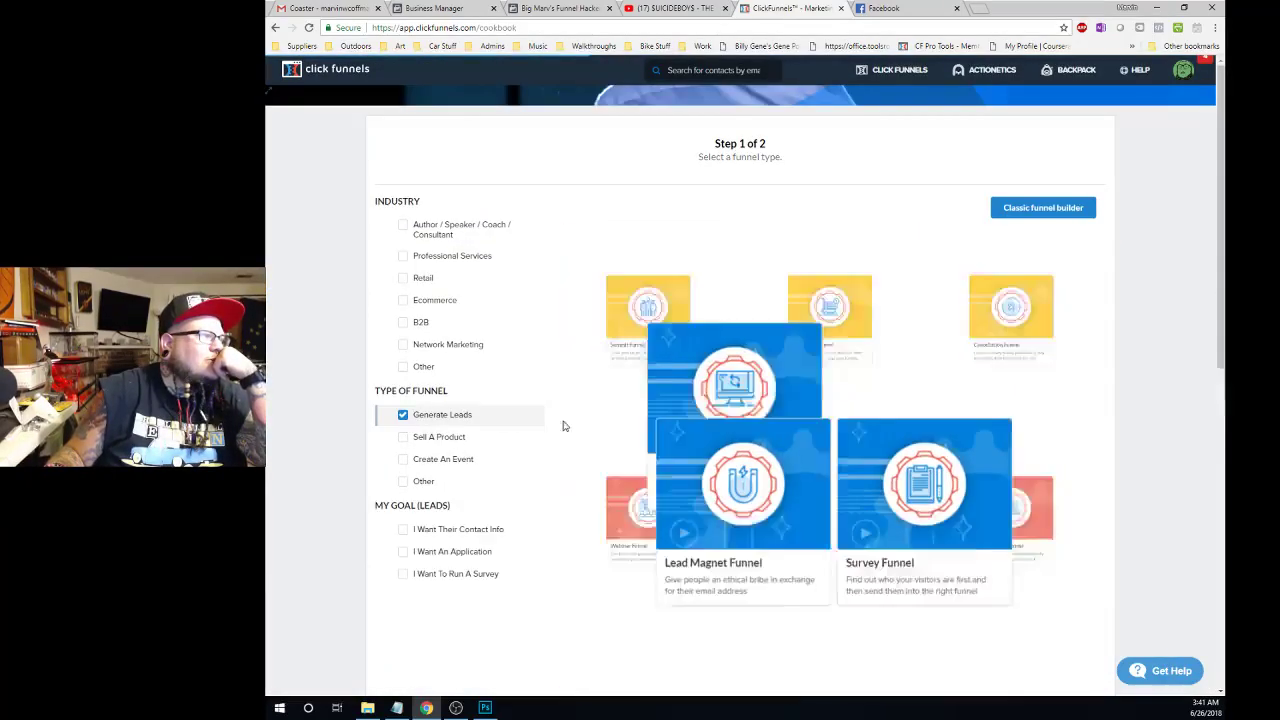
scroll(697, 449, down, 2)
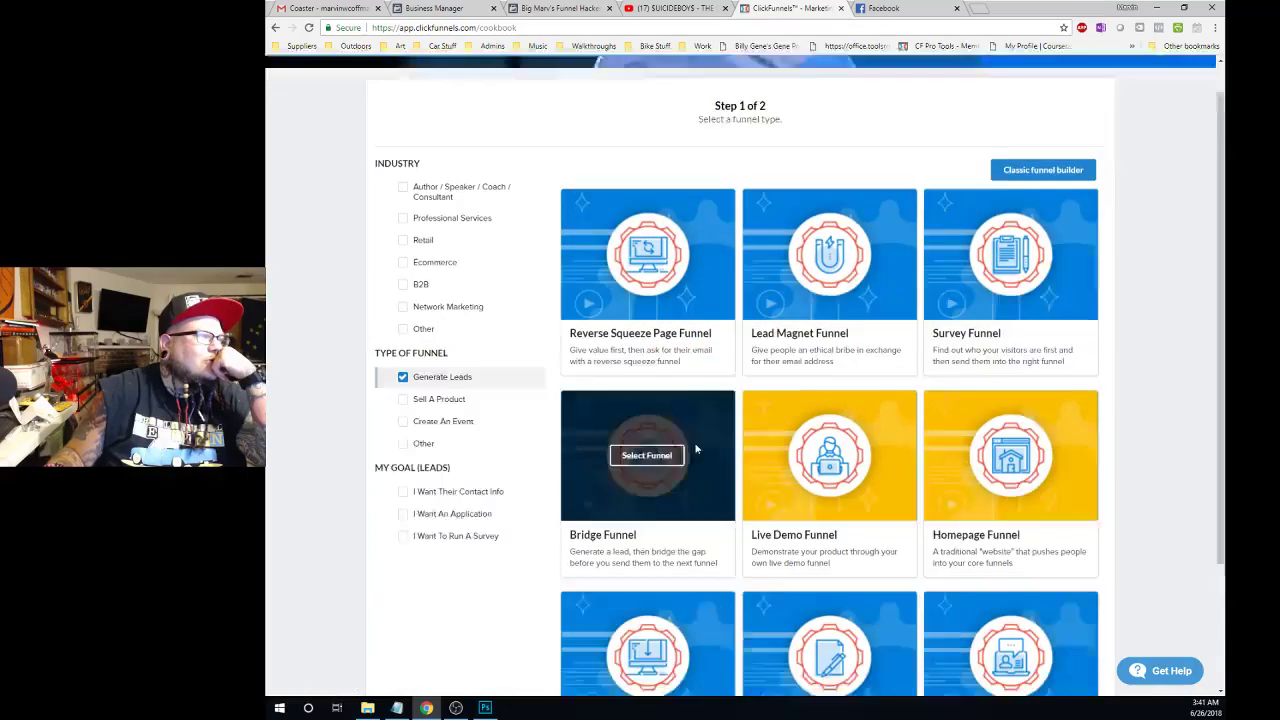
scroll(697, 449, down, 3)
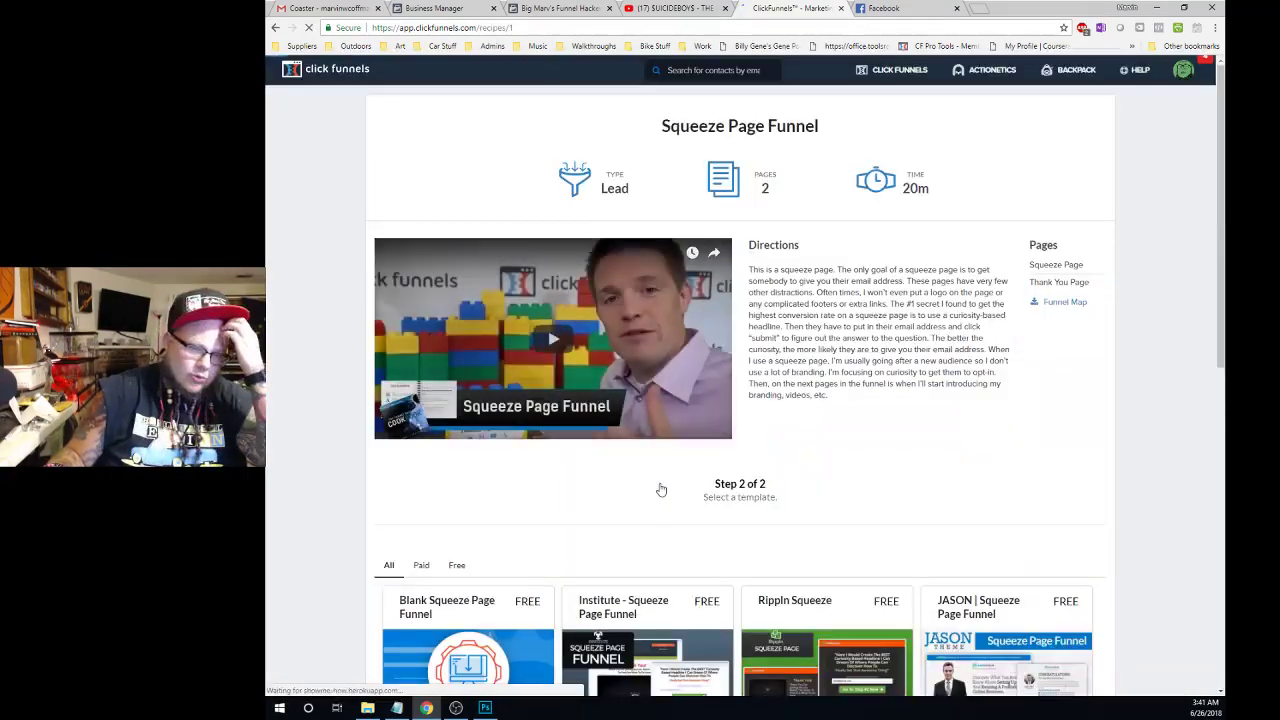
scroll(777, 466, down, 1)
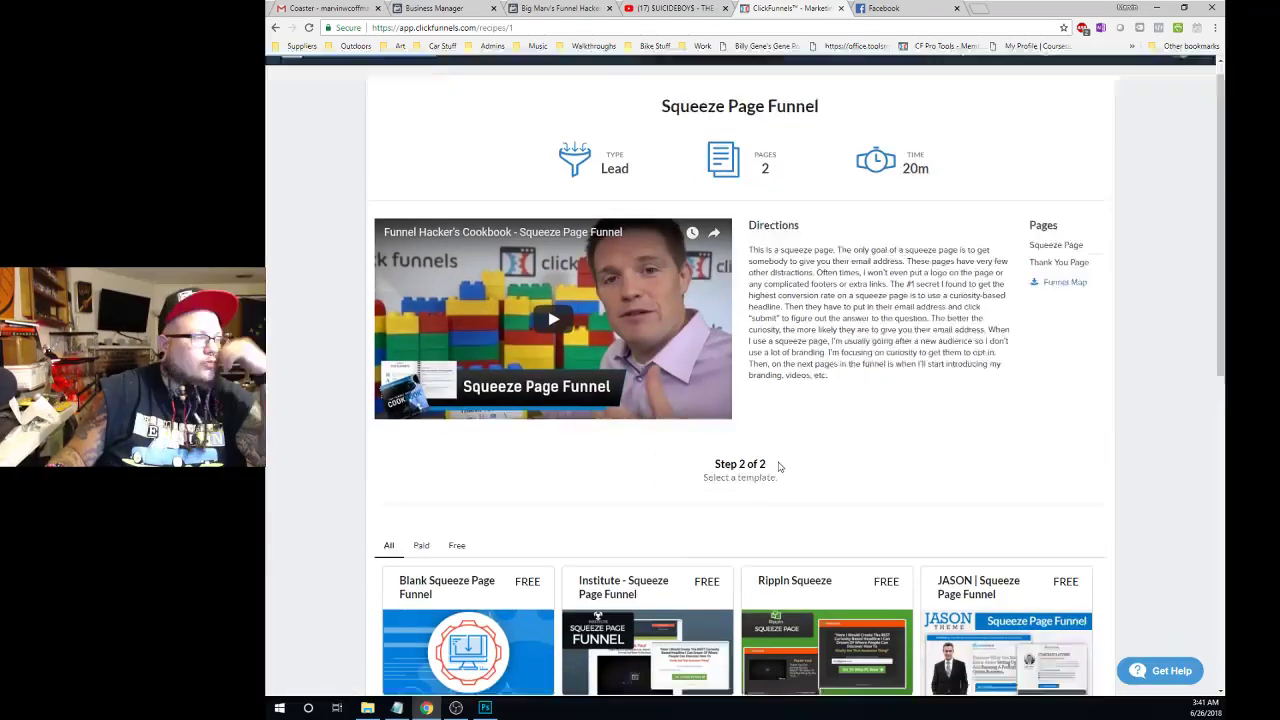
Add the free Rippln Squeeze funnel and open its Lead Magnet opt-in page in the editor.
click(827, 549)
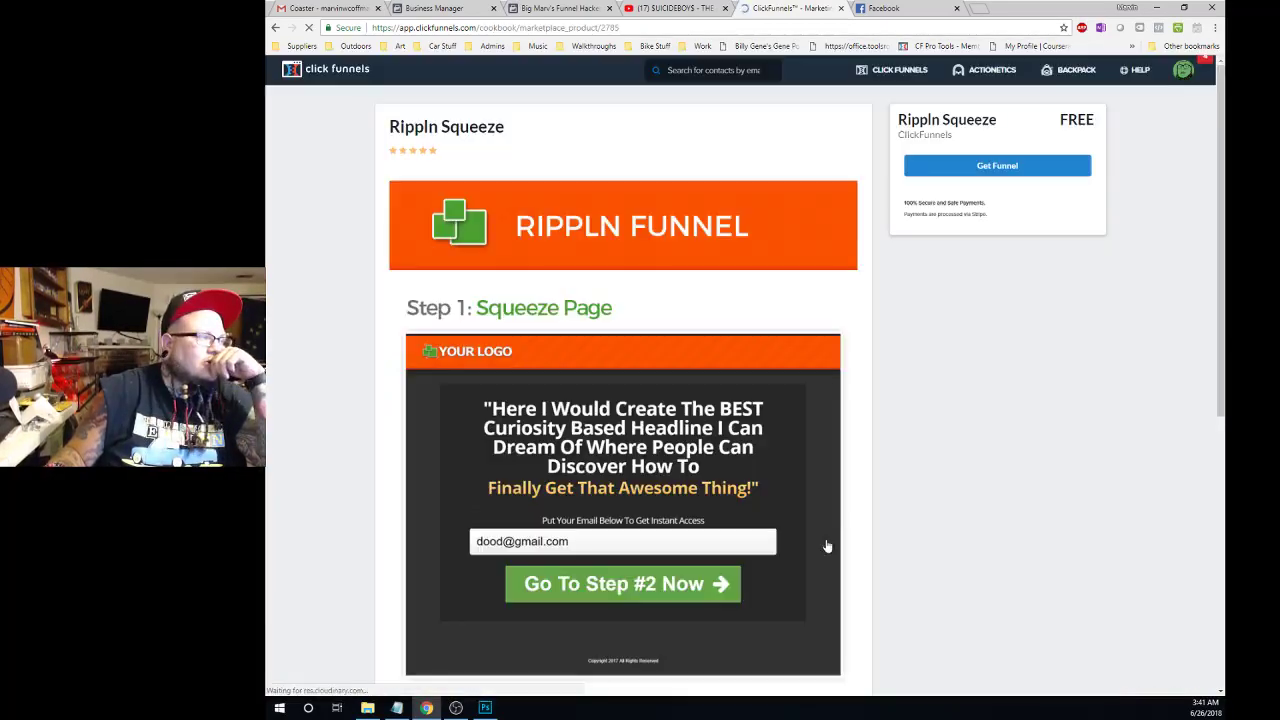
click(1018, 168)
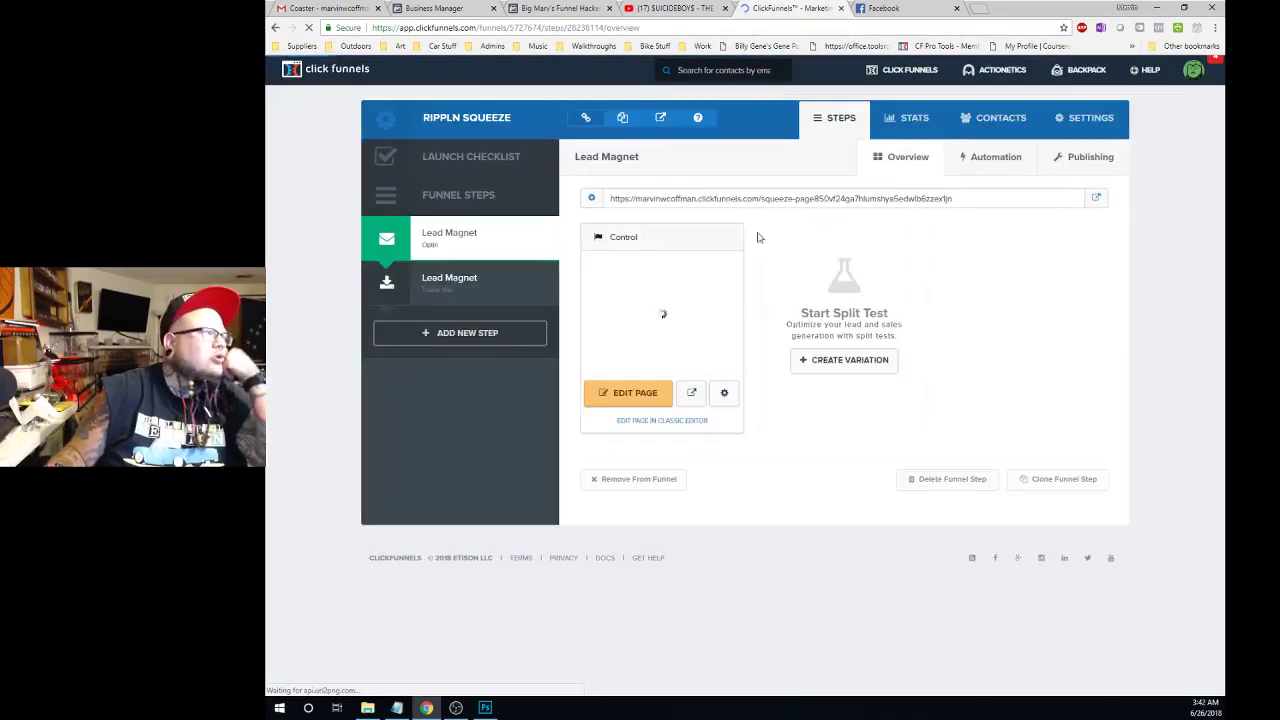
click(642, 396)
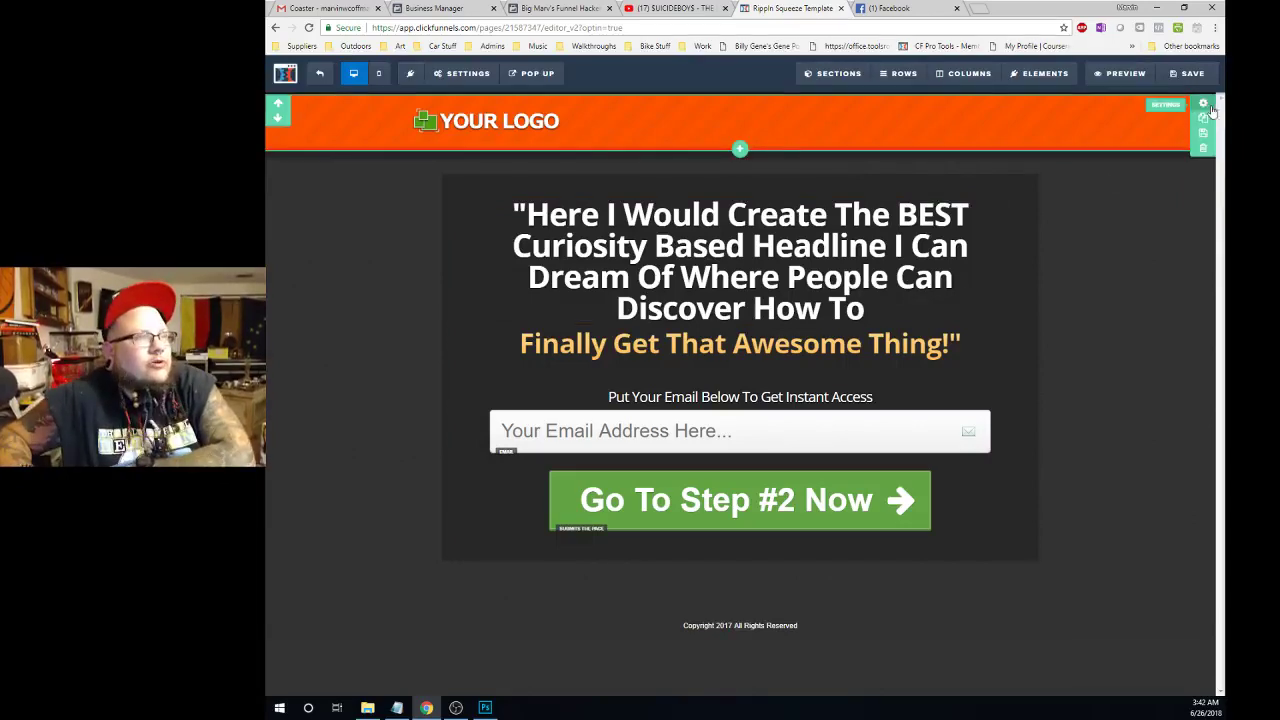
mouse_move(1206, 105)
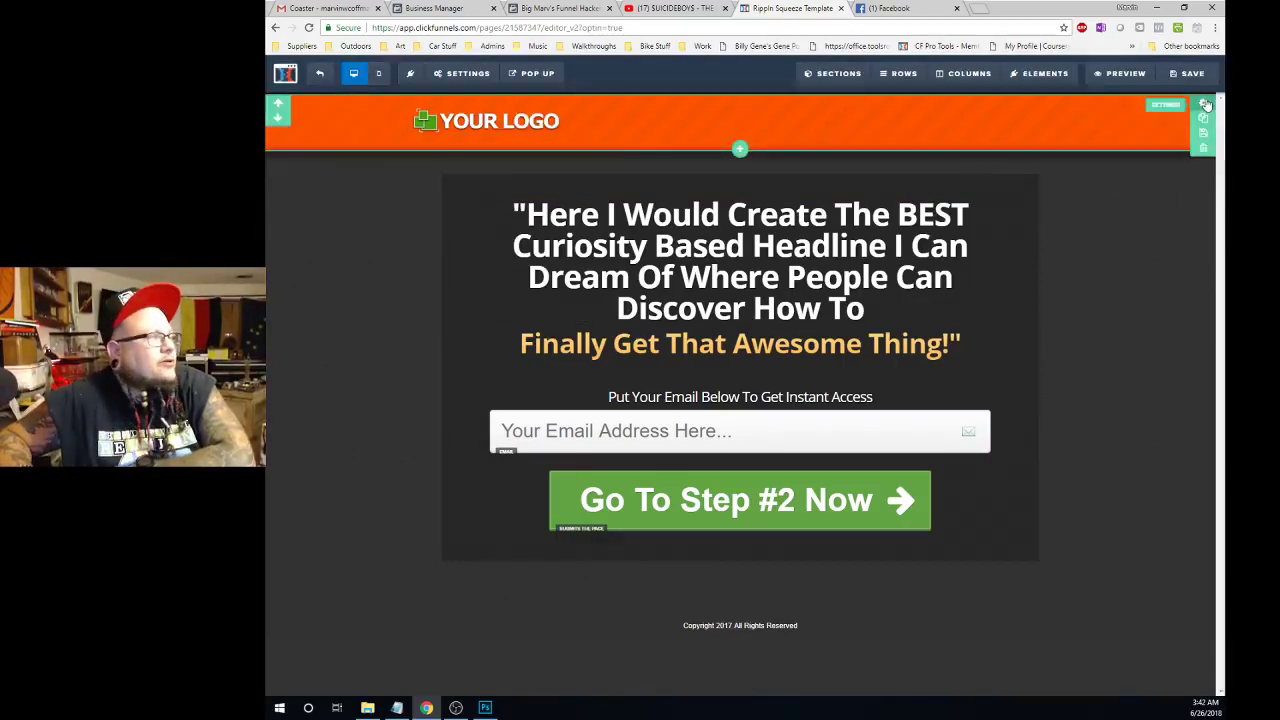
Switch the logo header section's visibility to Mobile Only, then Desktop Only.
click(1206, 105)
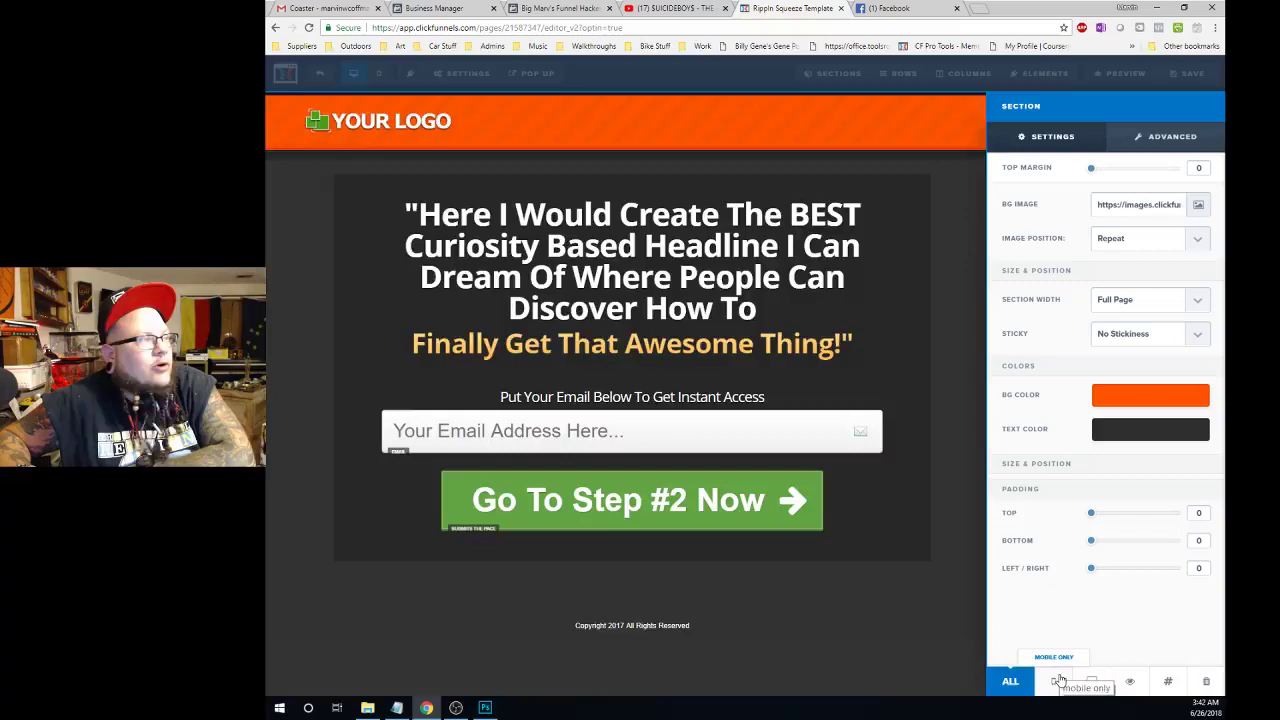
click(1059, 681)
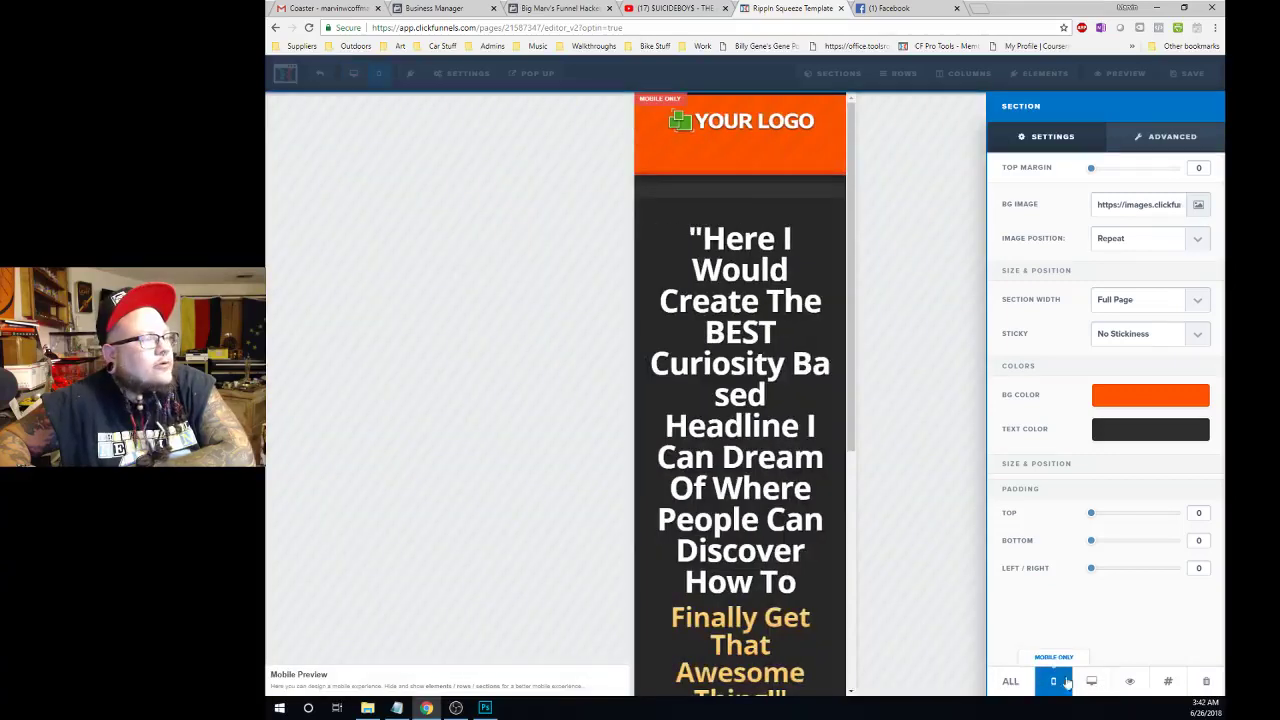
click(1091, 683)
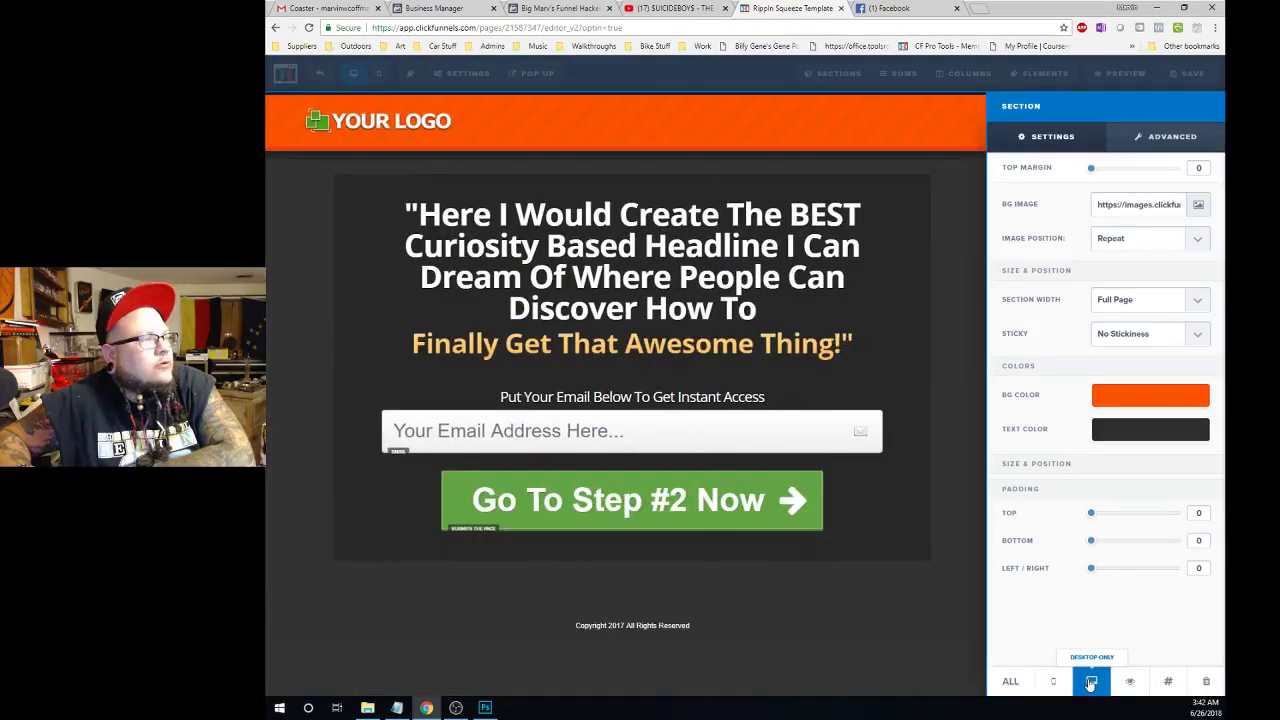
click(946, 660)
mouse_move(1160, 140)
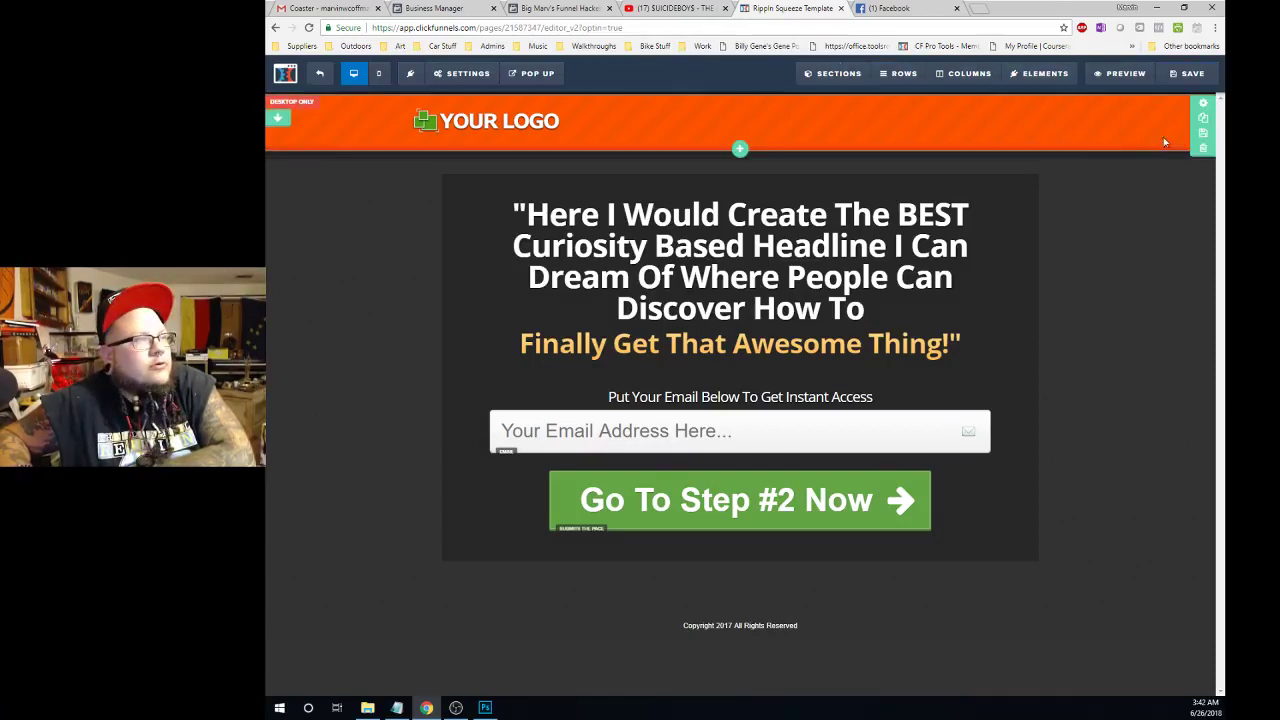
Set the header section's visibility back to All devices.
click(1204, 104)
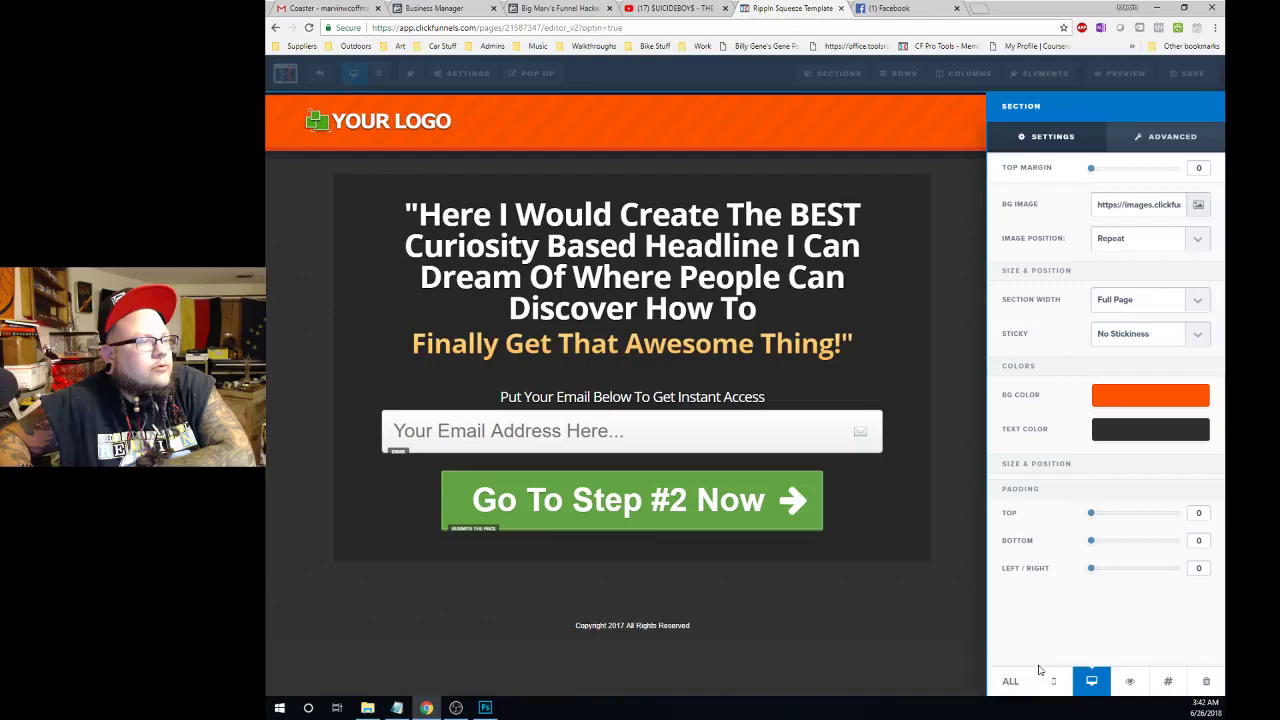
click(1010, 684)
click(905, 635)
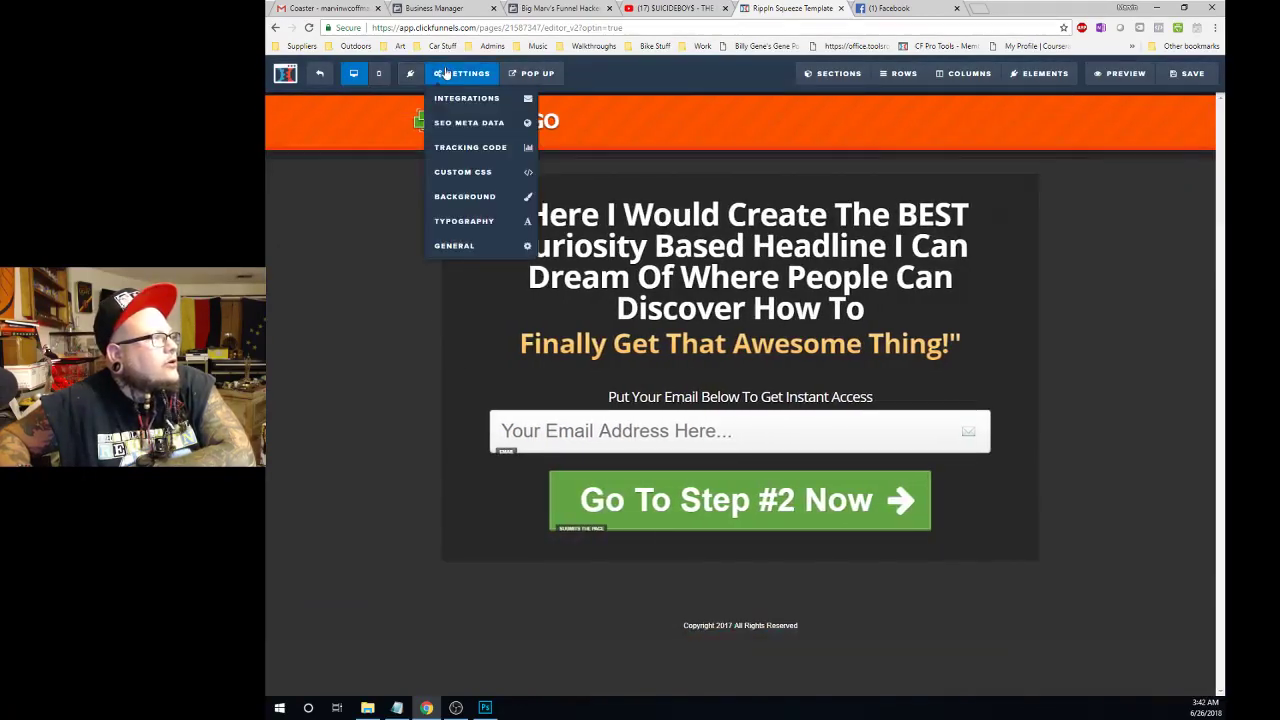
click(475, 244)
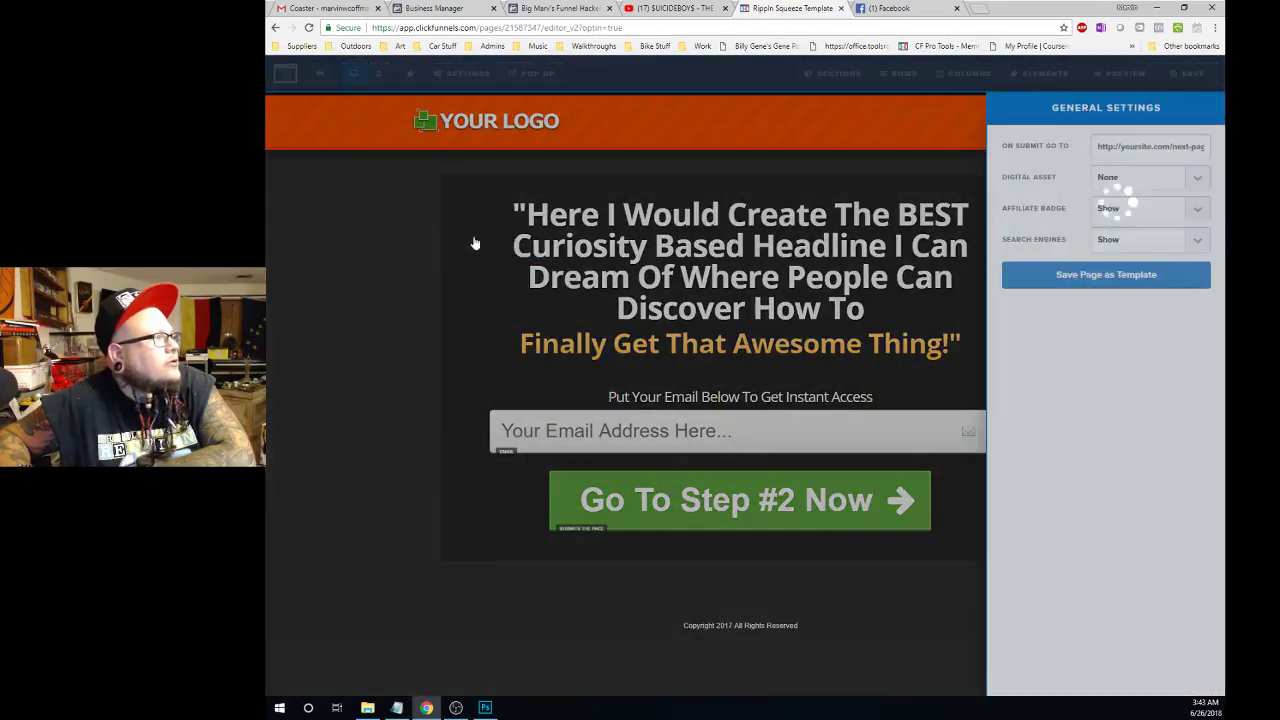
click(378, 240)
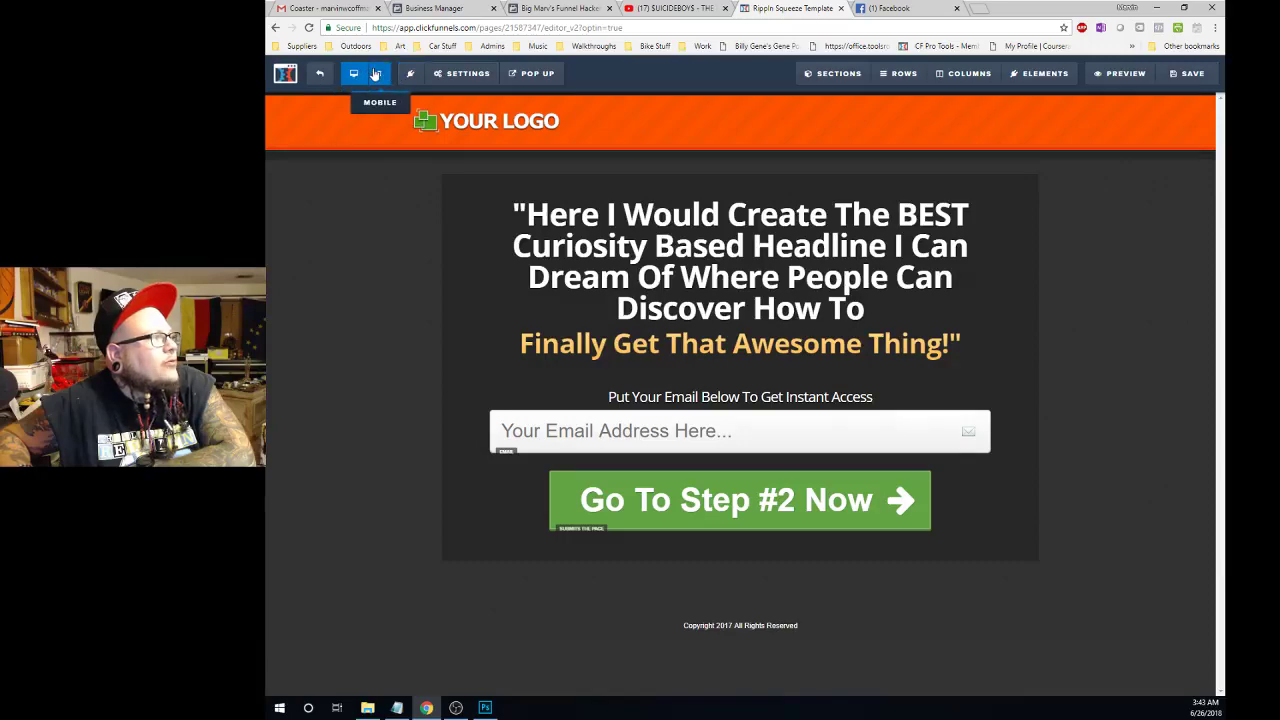
click(376, 74)
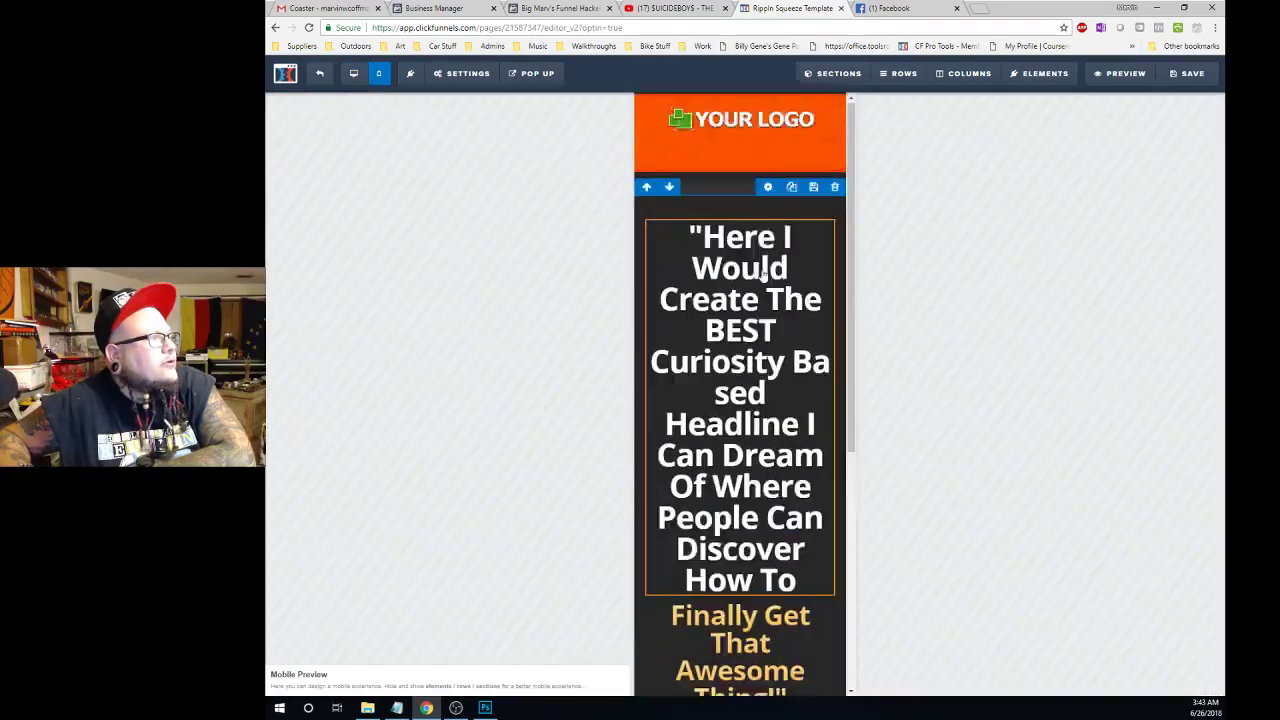
scroll(750, 295, down, 3)
scroll(750, 295, down, 1)
scroll(750, 295, up, 4)
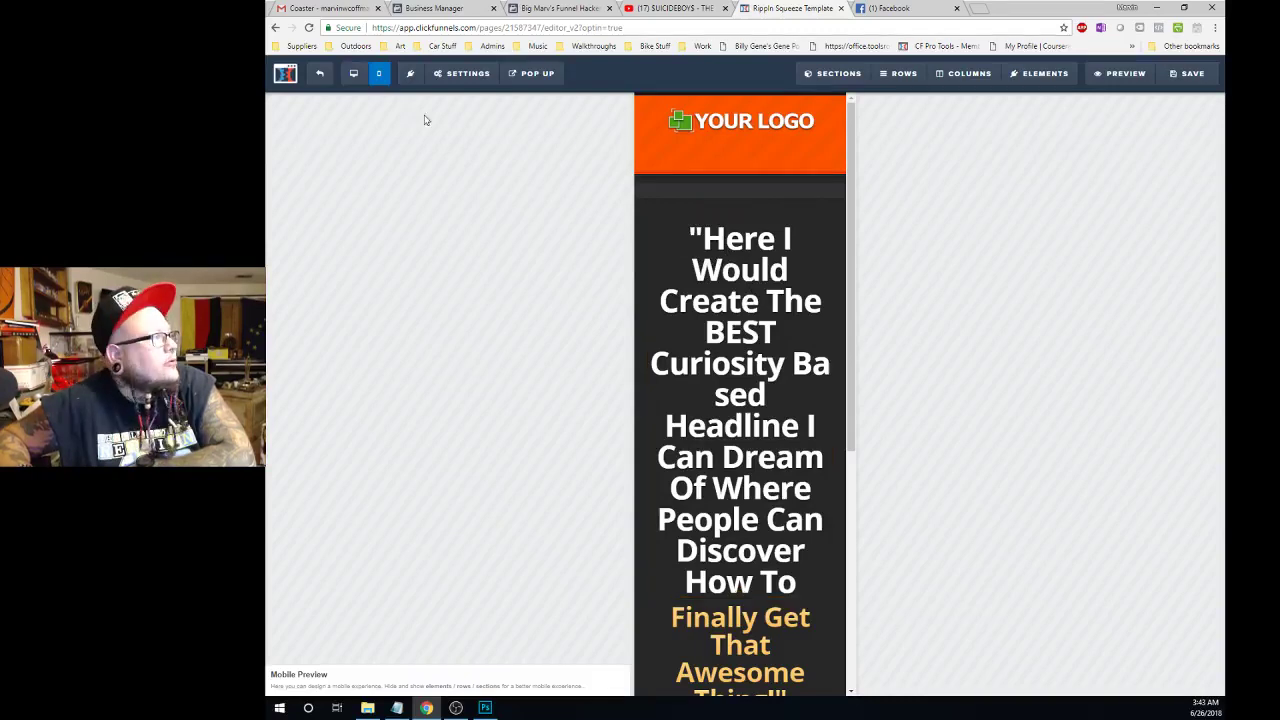
click(353, 76)
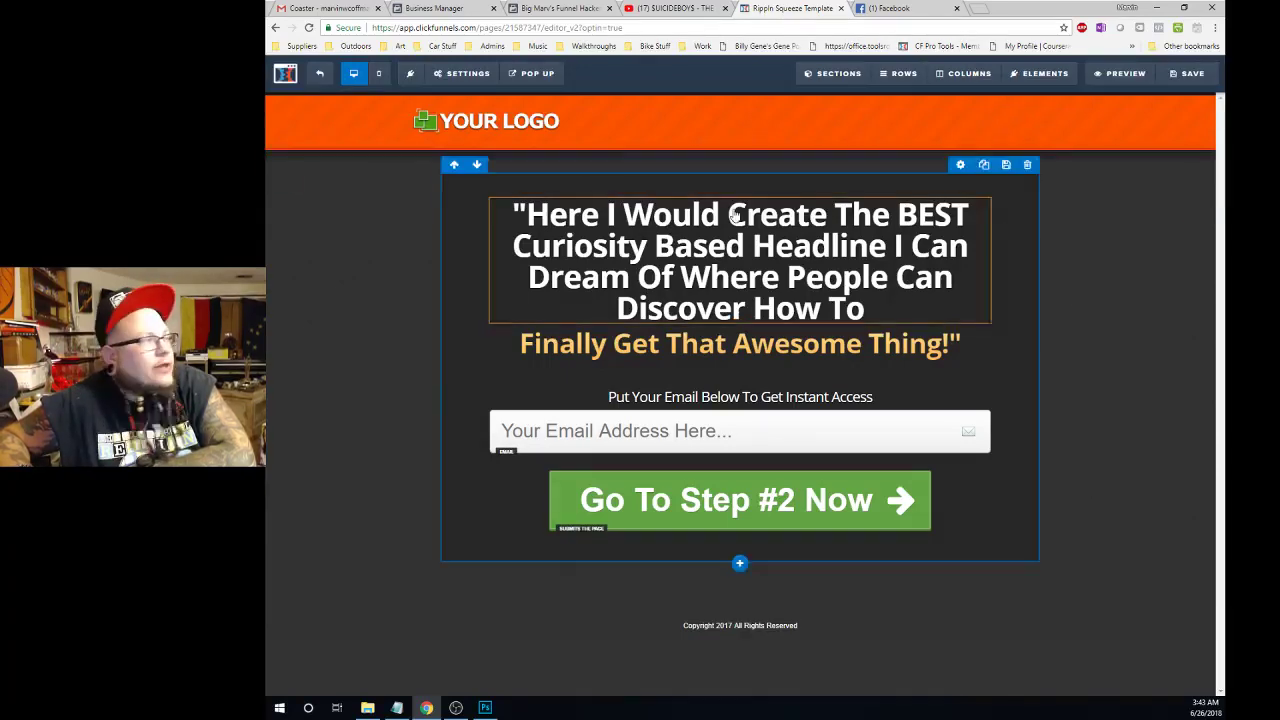
click(379, 76)
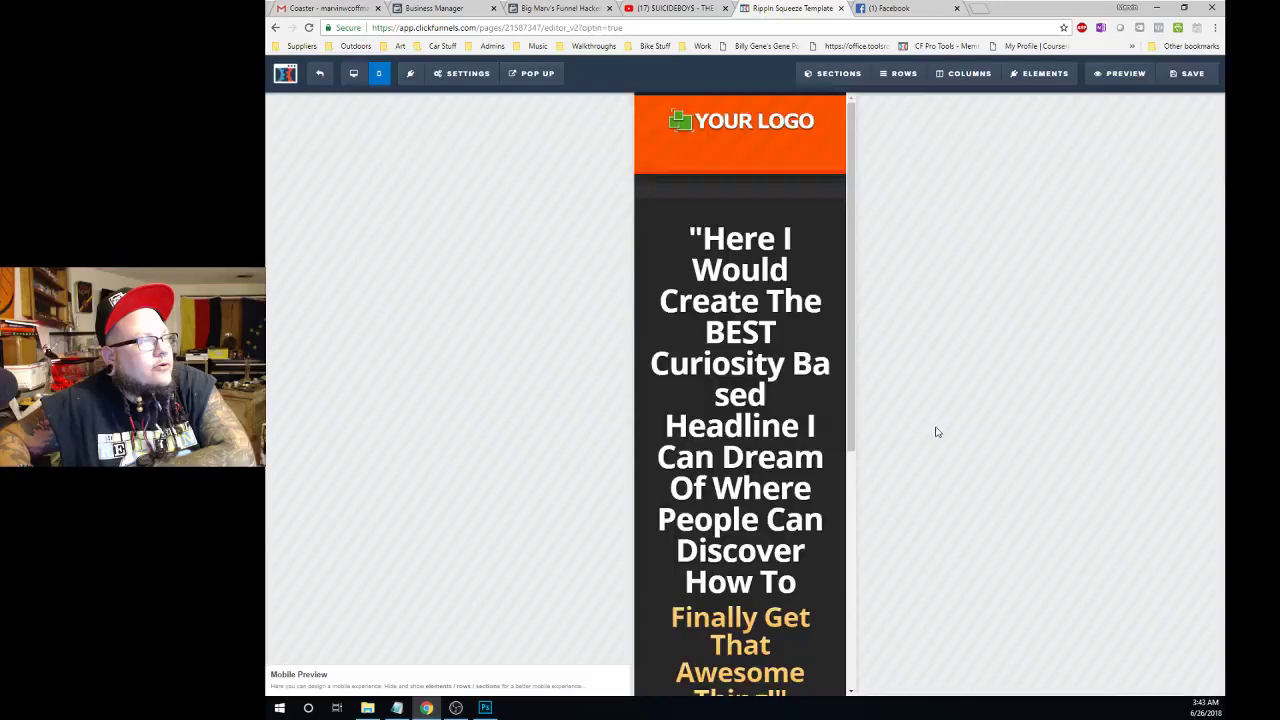
scroll(823, 417, down, 2)
scroll(820, 420, down, 3)
scroll(820, 420, down, 2)
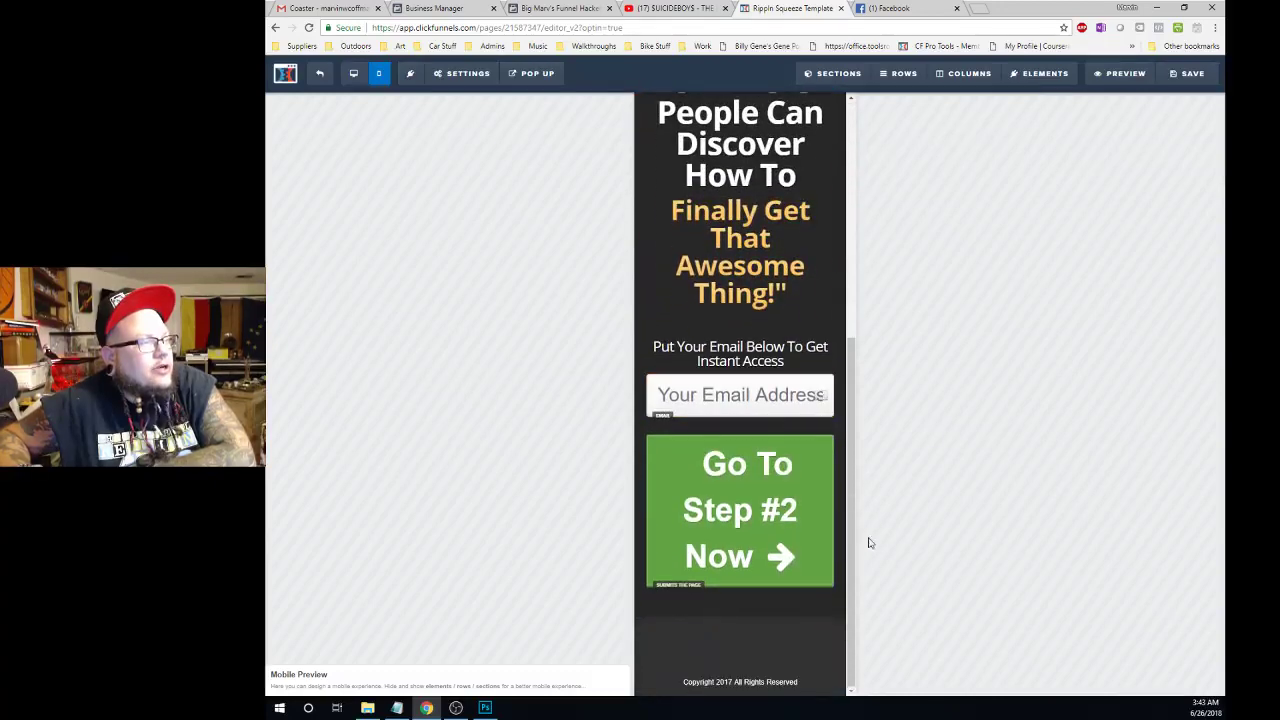
mouse_move(740, 510)
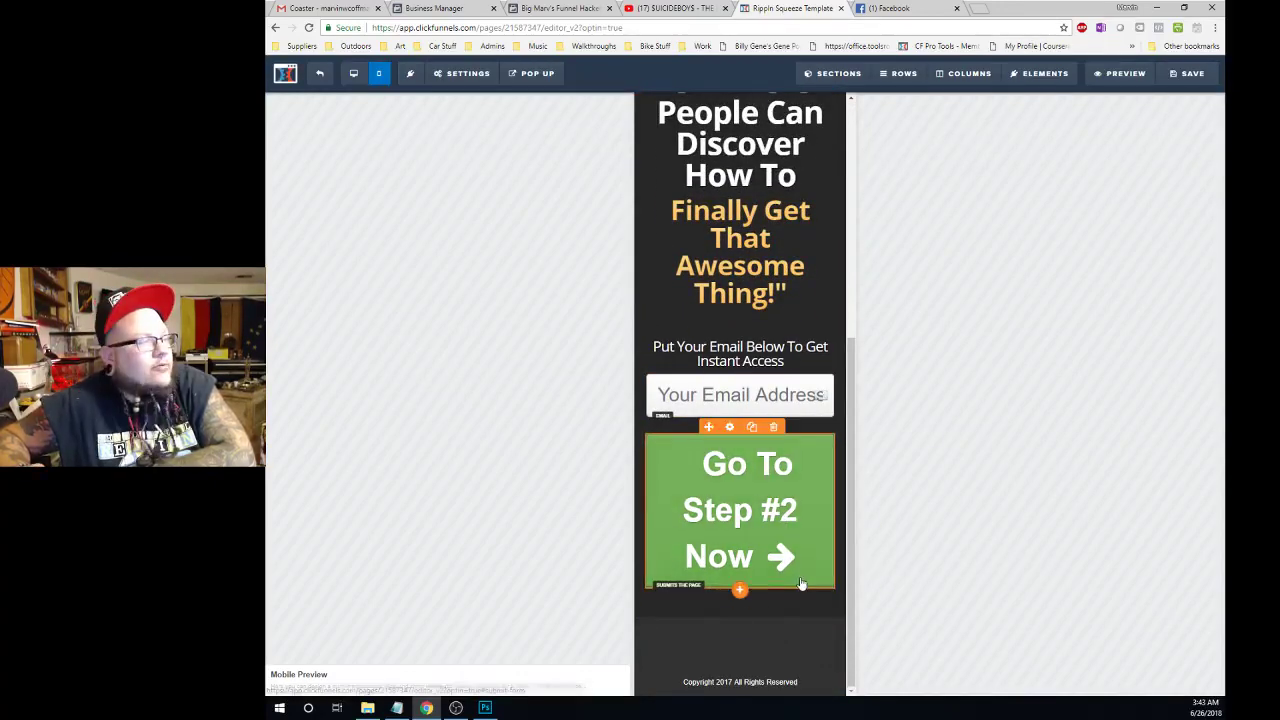
scroll(782, 538, up, 5)
scroll(782, 538, up, 1)
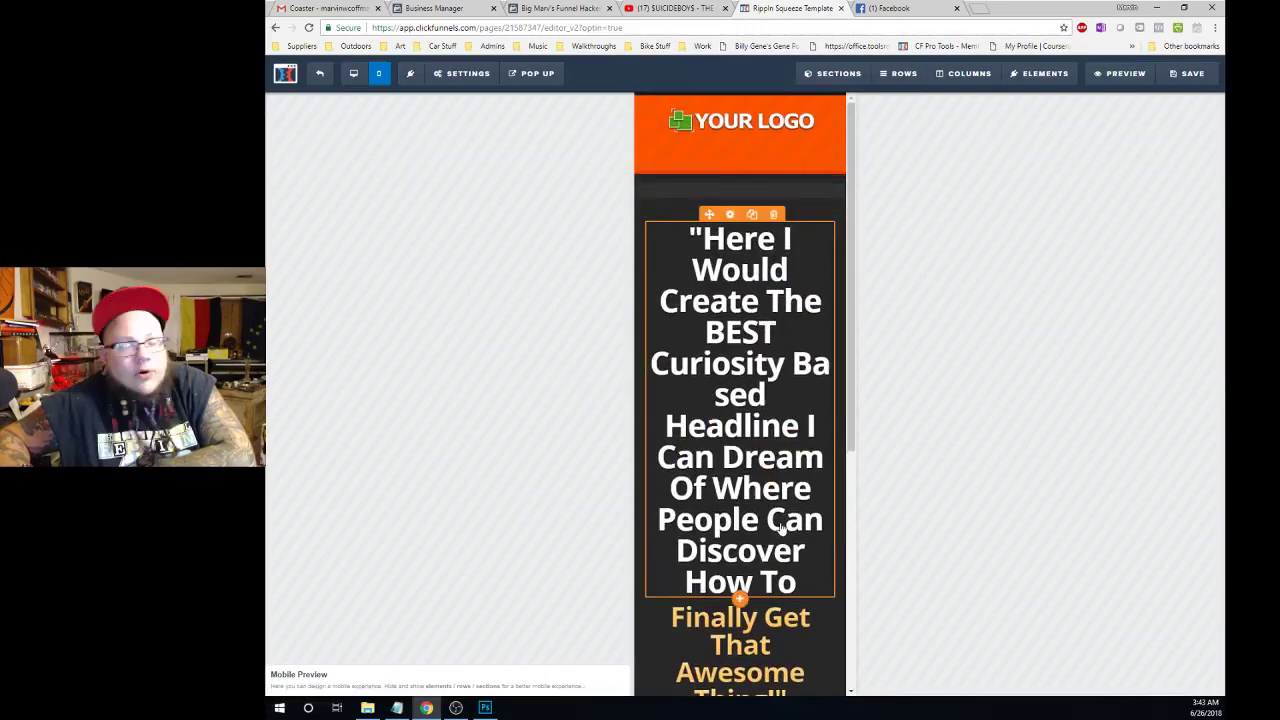
scroll(783, 530, down, 1)
scroll(783, 528, down, 5)
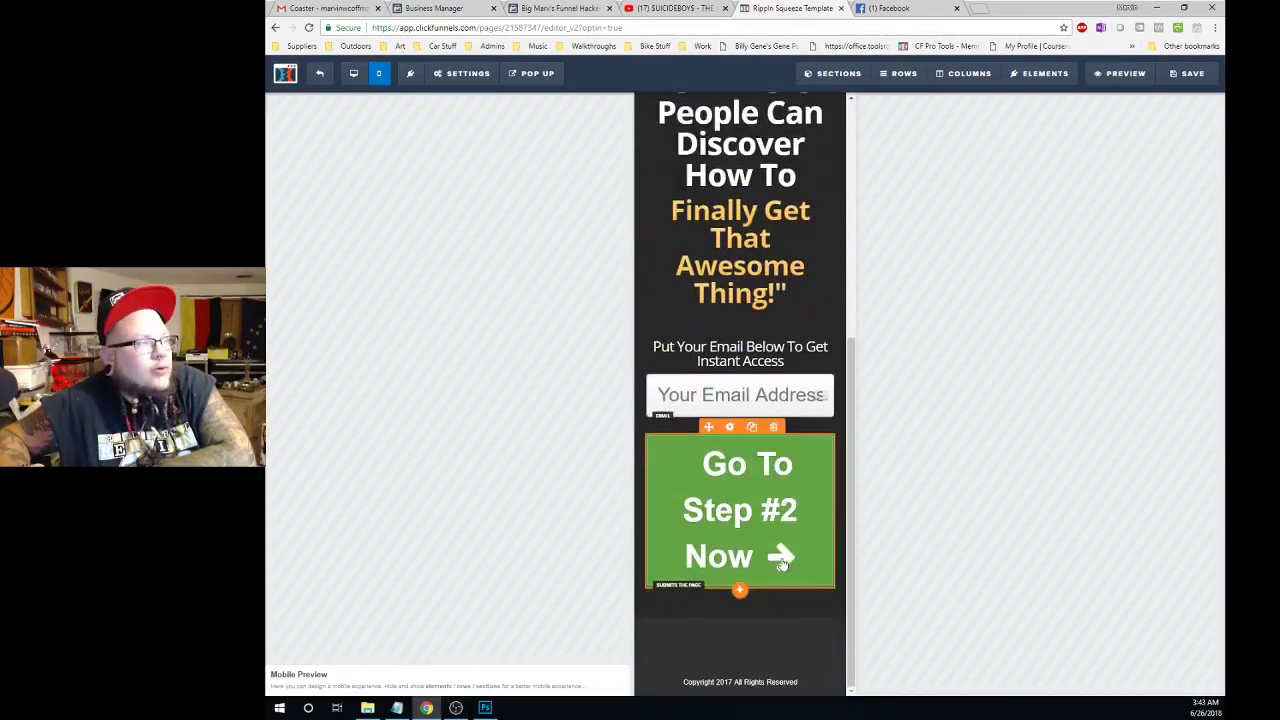
scroll(782, 565, up, 6)
click(353, 73)
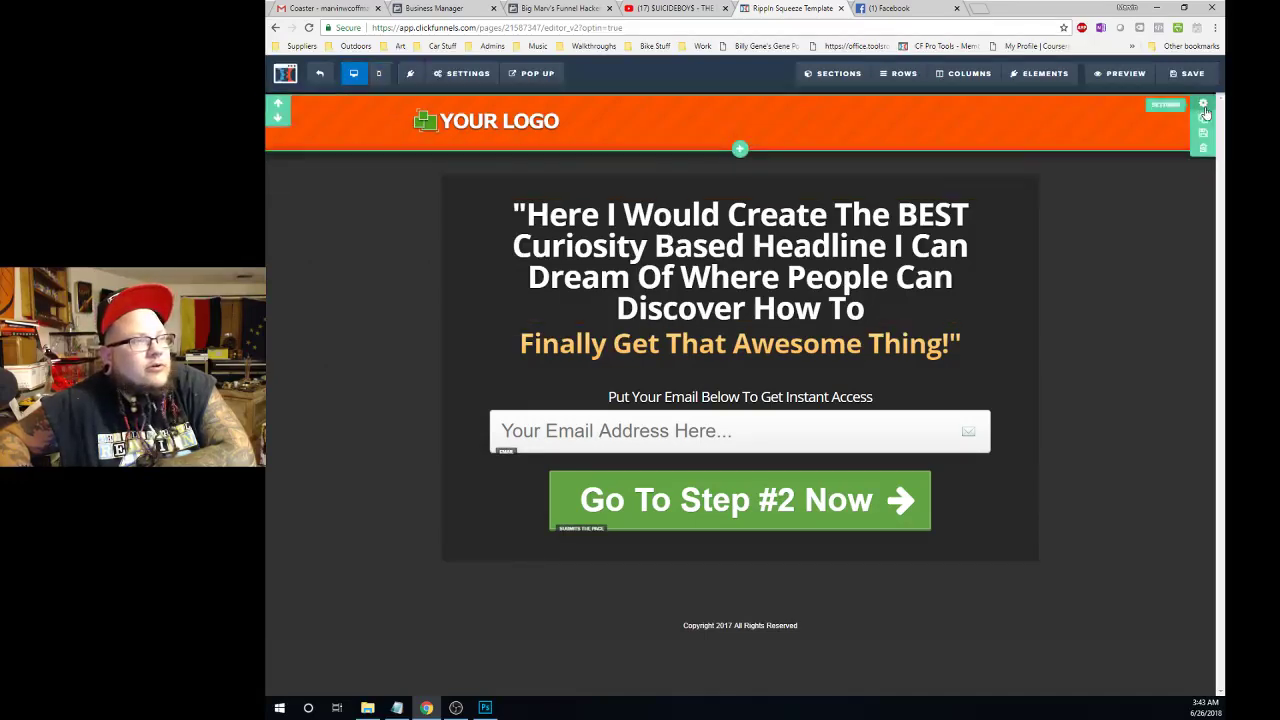
click(1204, 112)
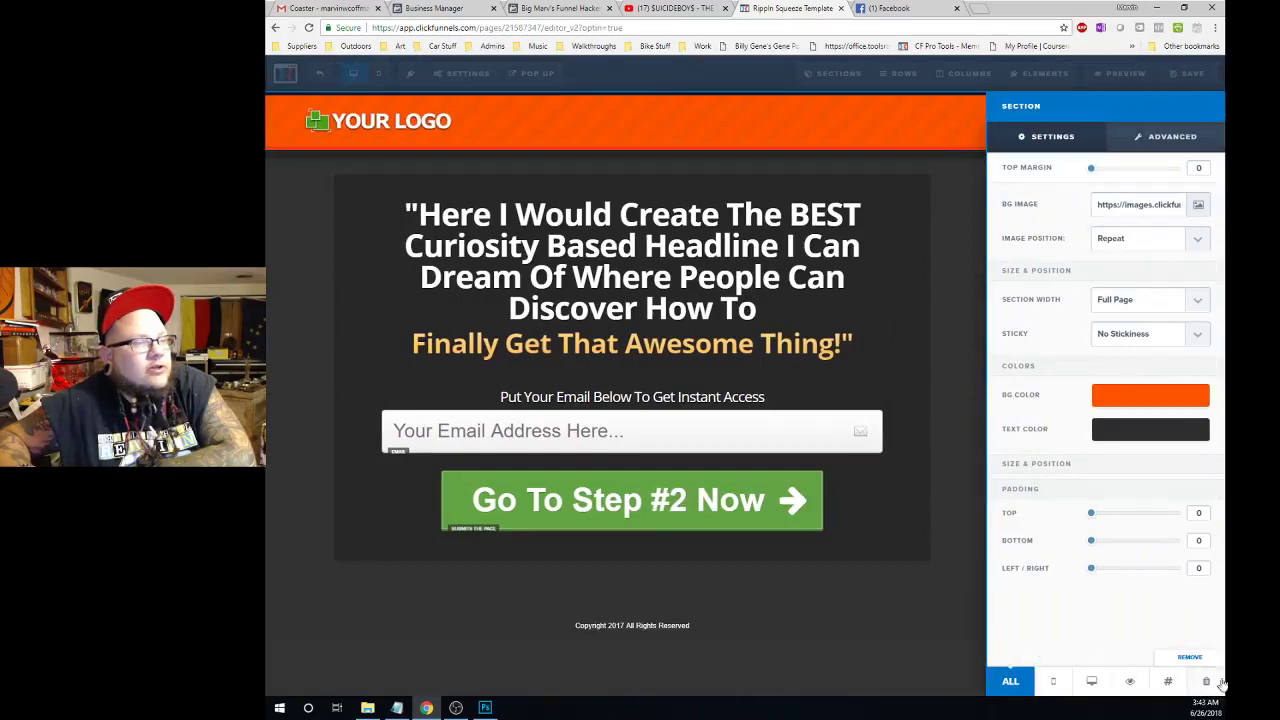
click(960, 215)
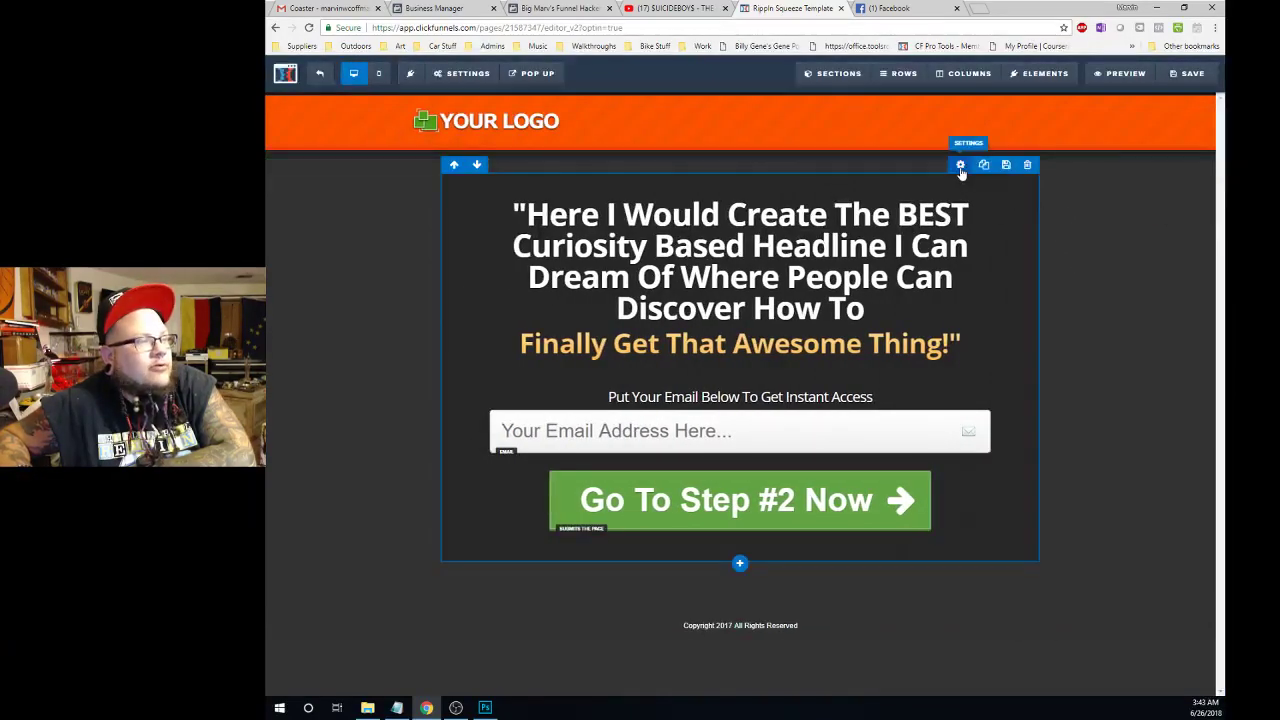
click(961, 166)
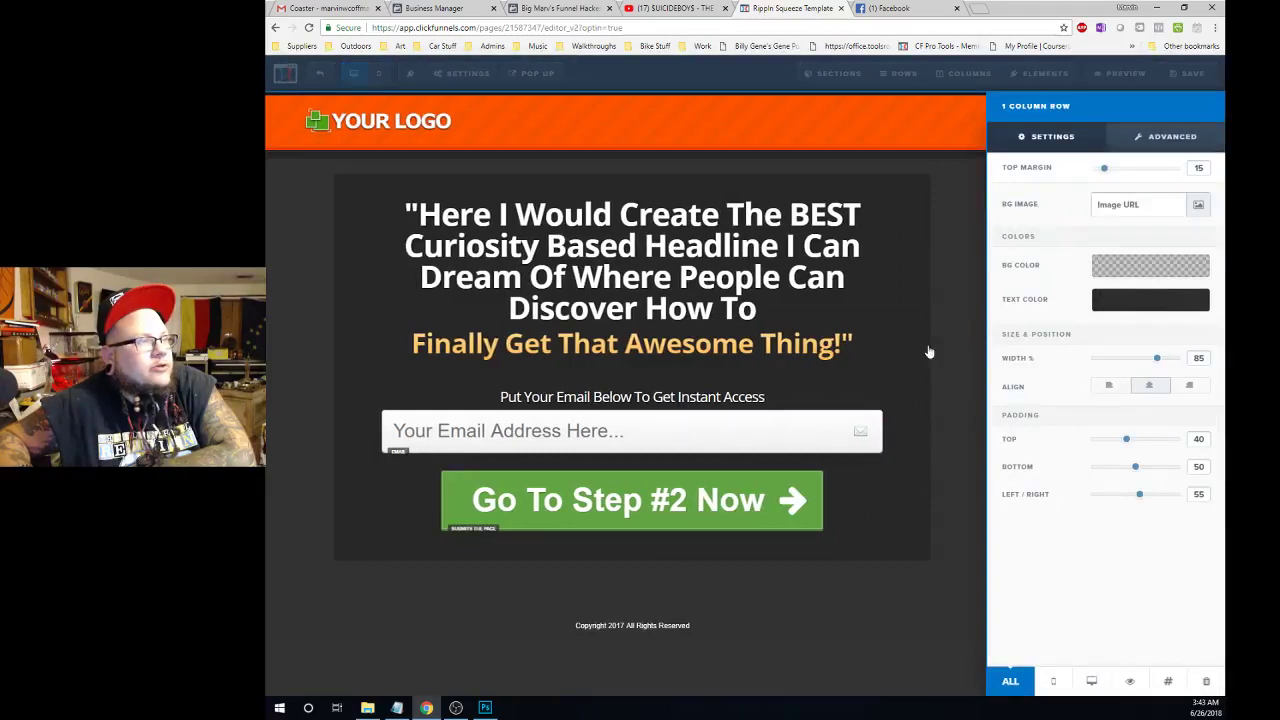
click(960, 350)
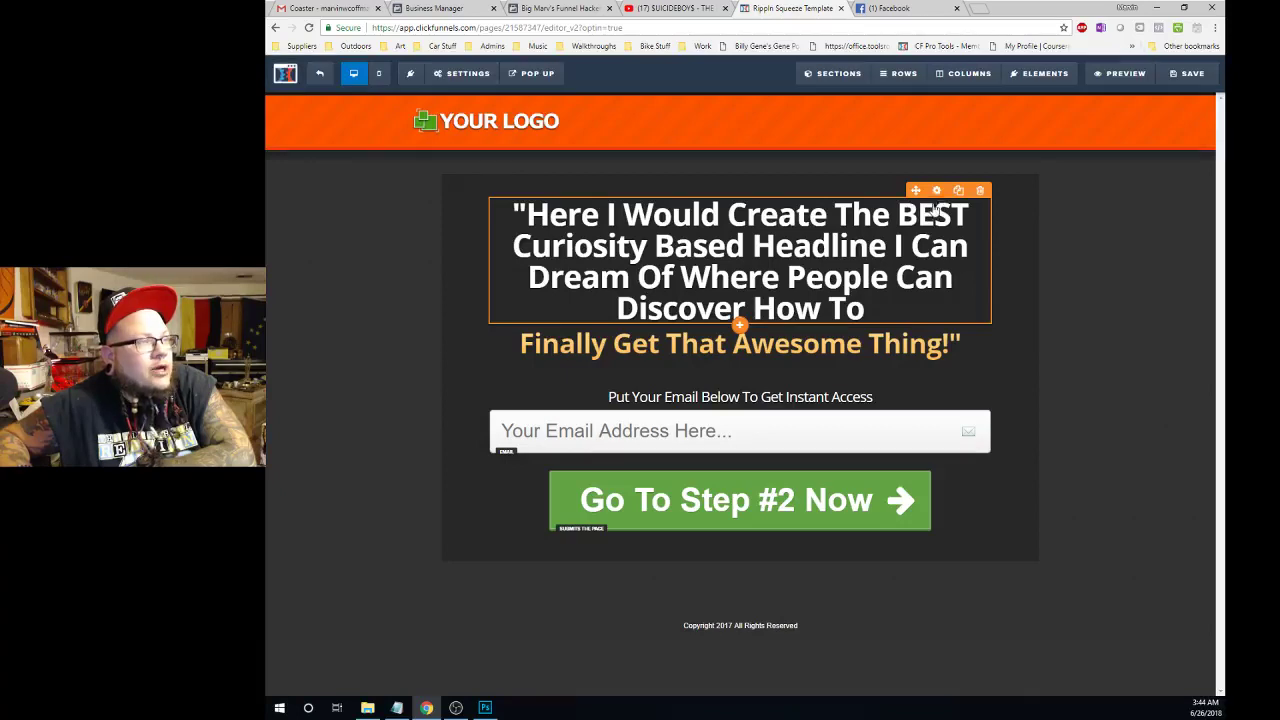
Check the headline's settings without changes, then save the squeeze page.
click(936, 190)
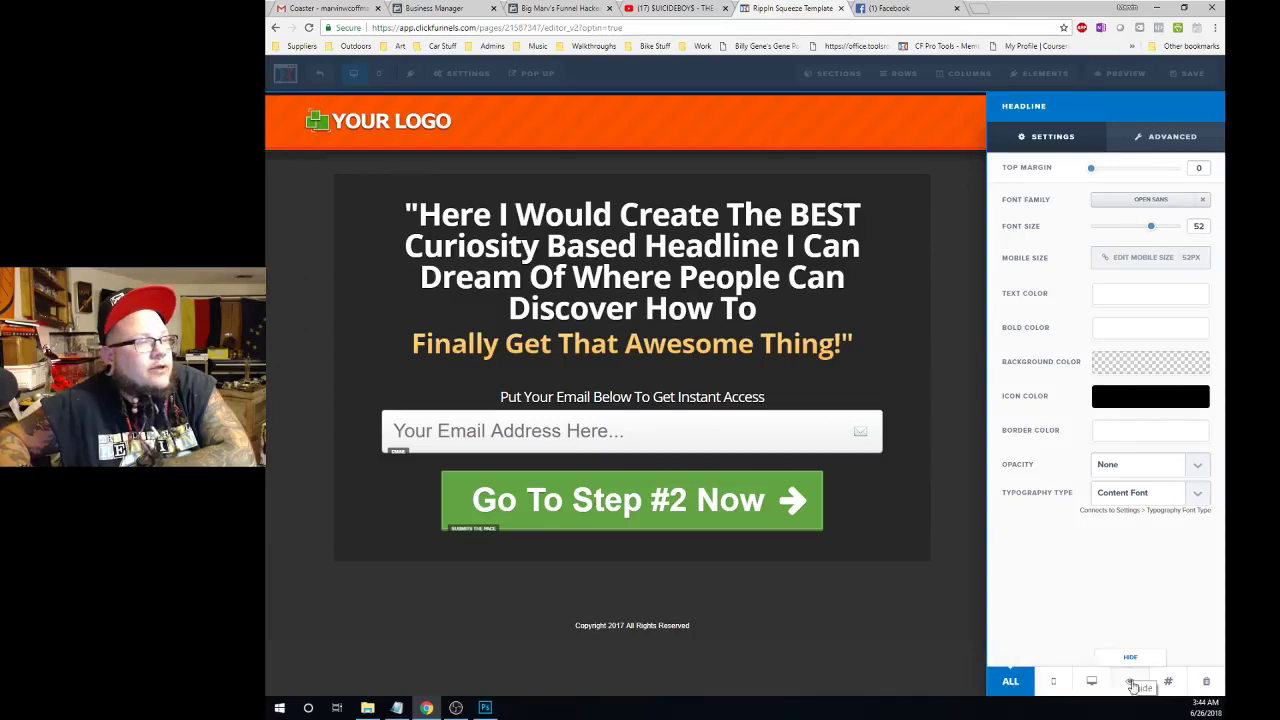
click(937, 461)
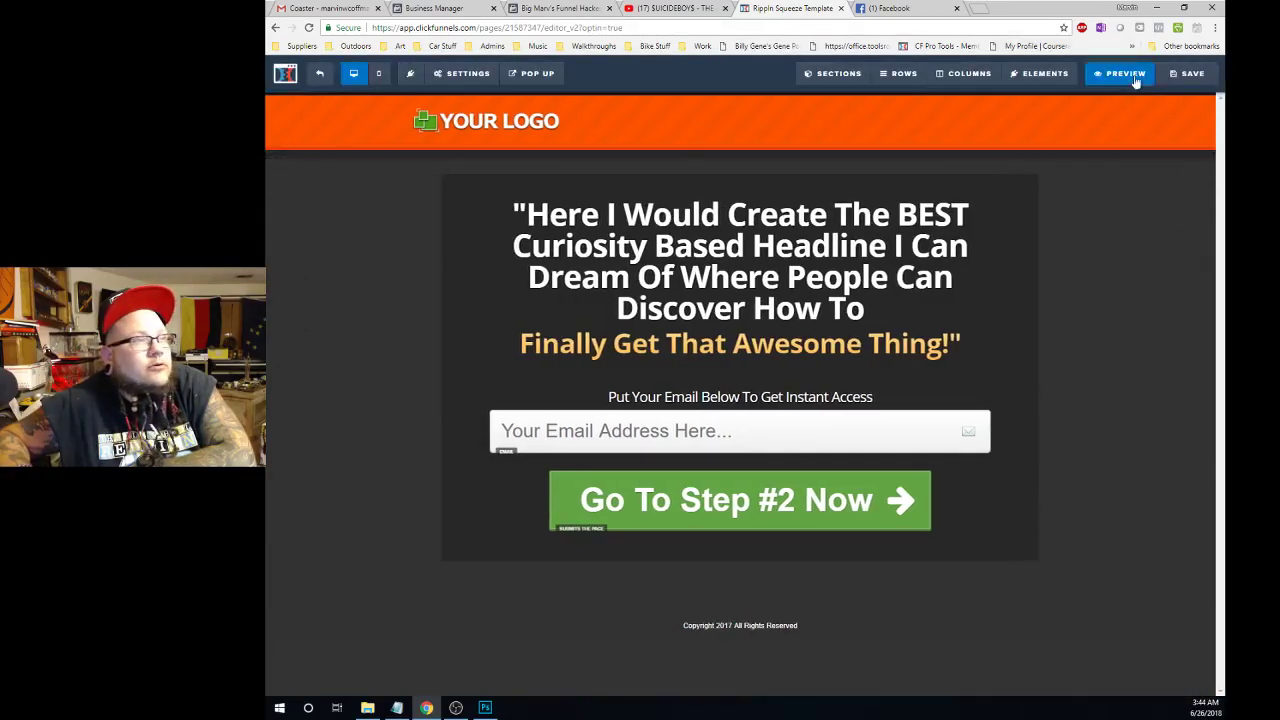
click(1188, 78)
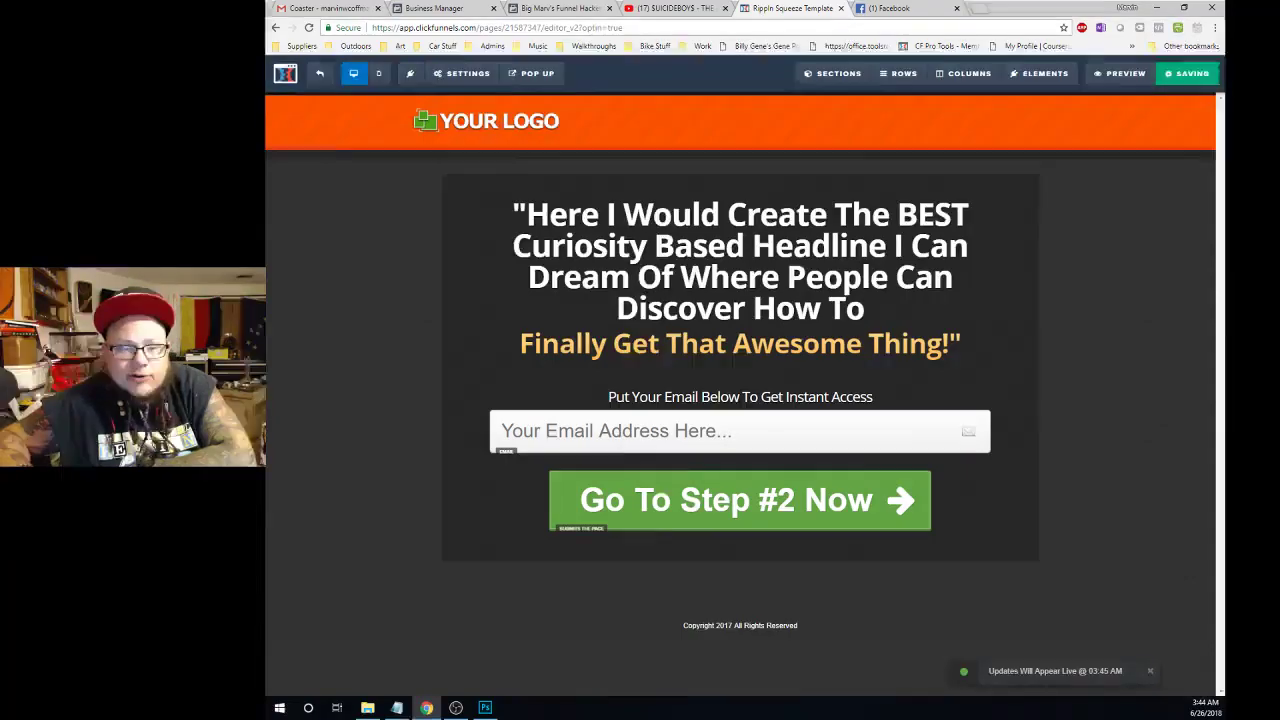